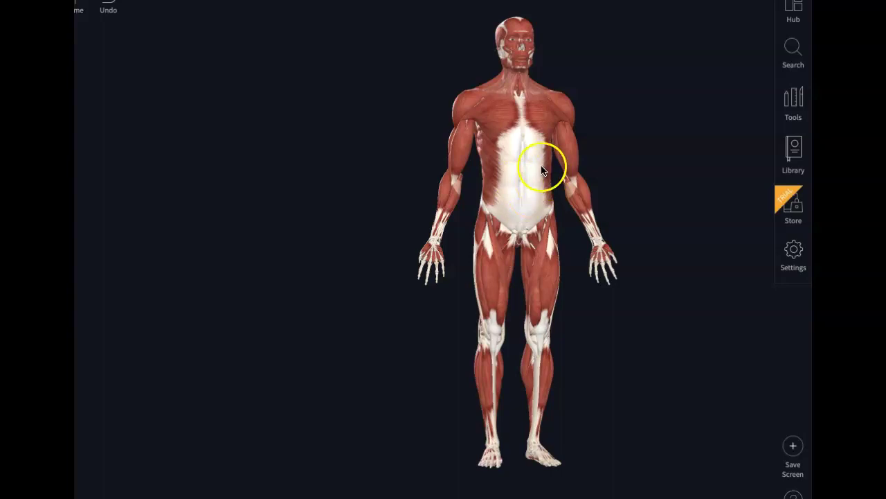
# Rotate the full-body muscle model to view it from different sides
pyautogui.moveTo(554, 169); pyautogui.dragTo(507, 207, button='right')
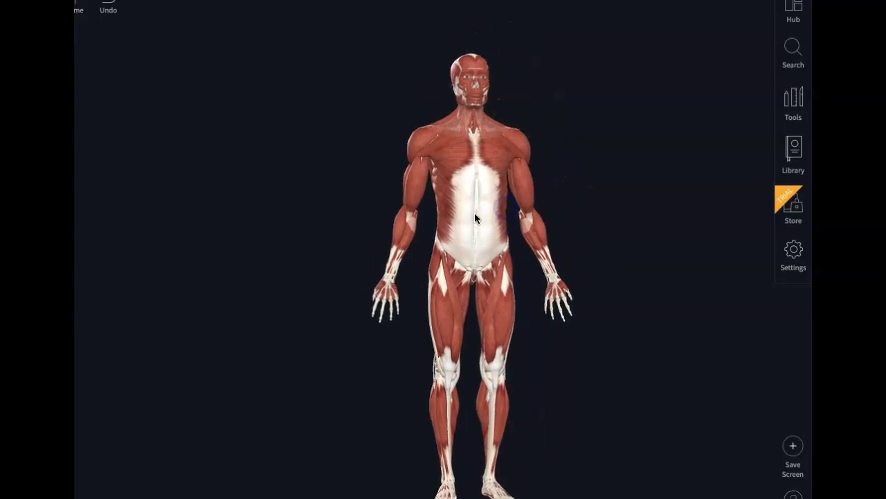
pyautogui.moveTo(476, 215); pyautogui.dragTo(706, 232)
pyautogui.moveTo(471, 287); pyautogui.dragTo(737, 259)
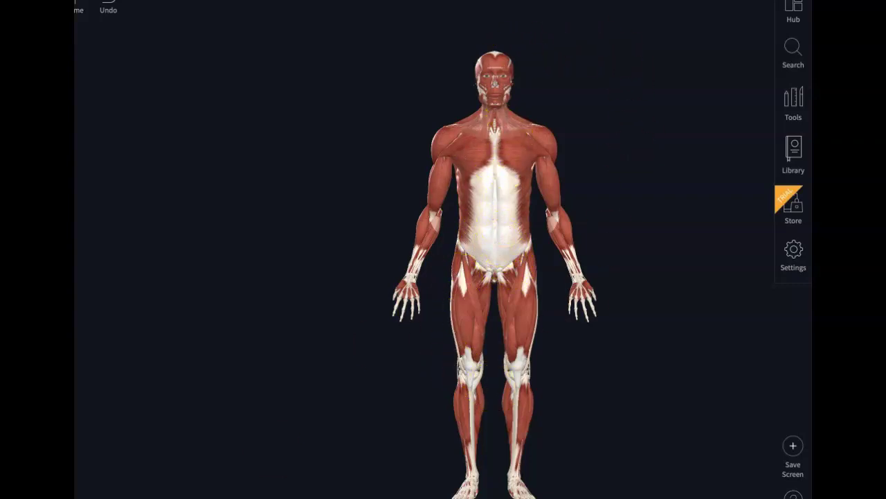
# Strip the body's muscle layers down to the bare skeleton, and restore all the muscle layers
pyautogui.moveTo(258, 476)
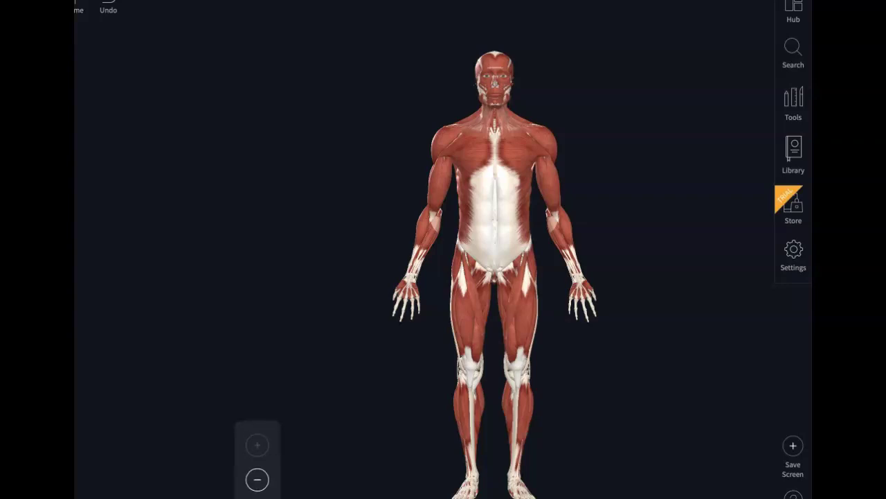
pyautogui.click(258, 484)
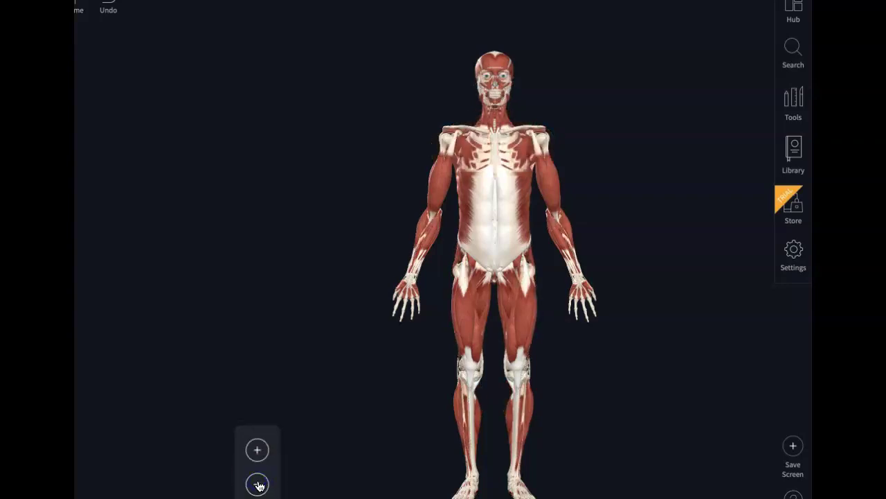
pyautogui.click(258, 485)
pyautogui.click(258, 484)
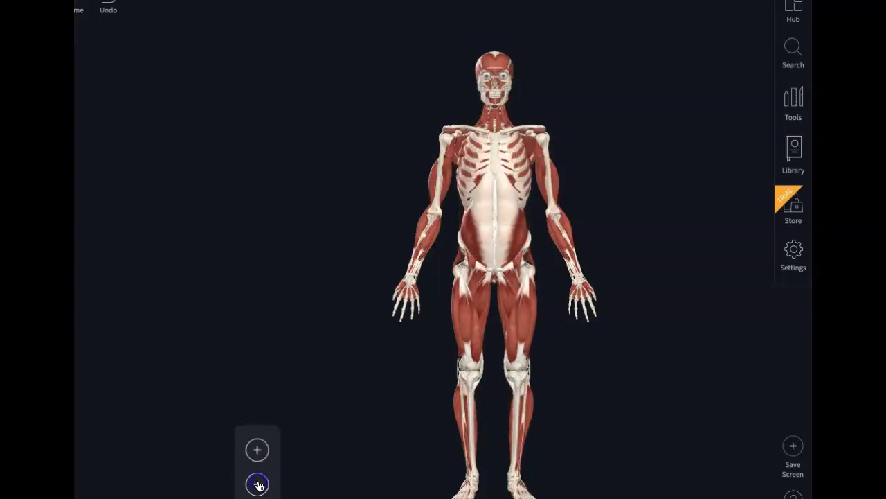
pyautogui.click(258, 484)
pyautogui.click(258, 485)
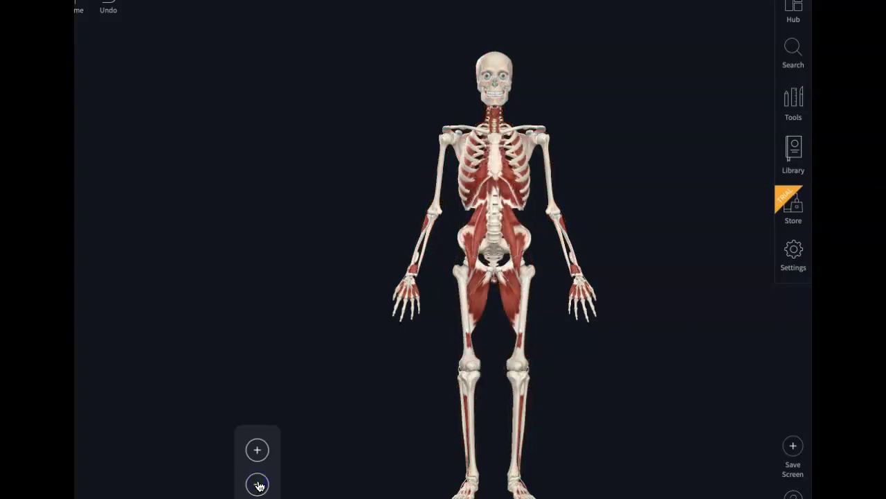
pyautogui.click(258, 485)
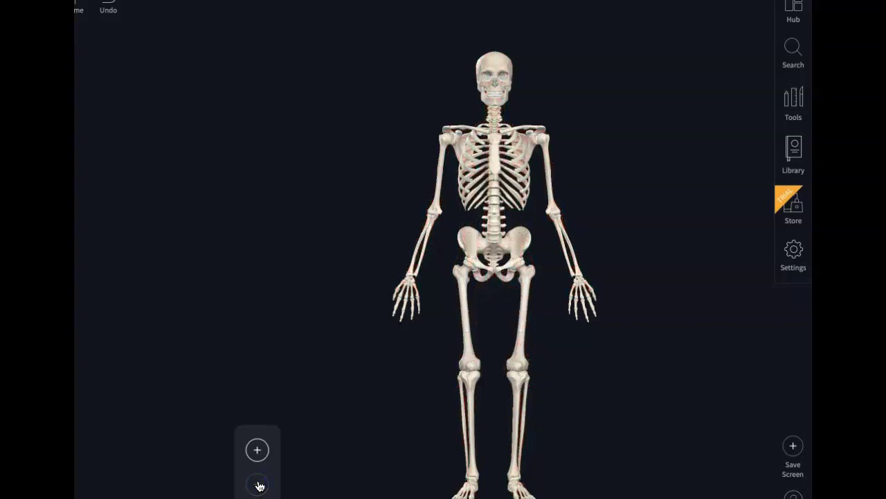
pyautogui.click(257, 450)
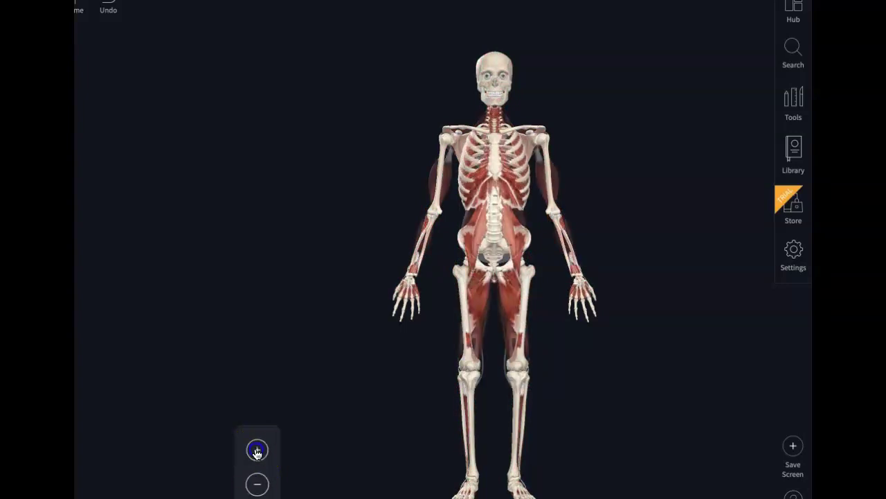
pyautogui.click(257, 450)
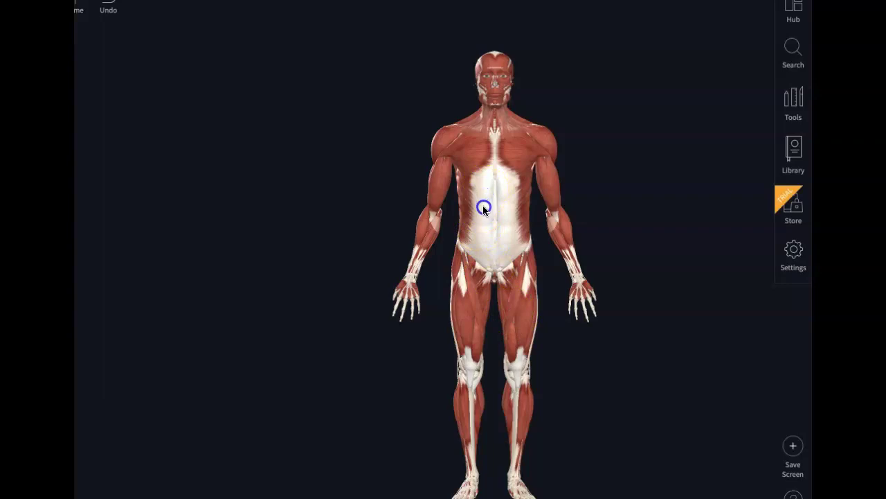
# Hide the right and left platysma muscles on the front of the neck
pyautogui.scroll(5, 531, 296)
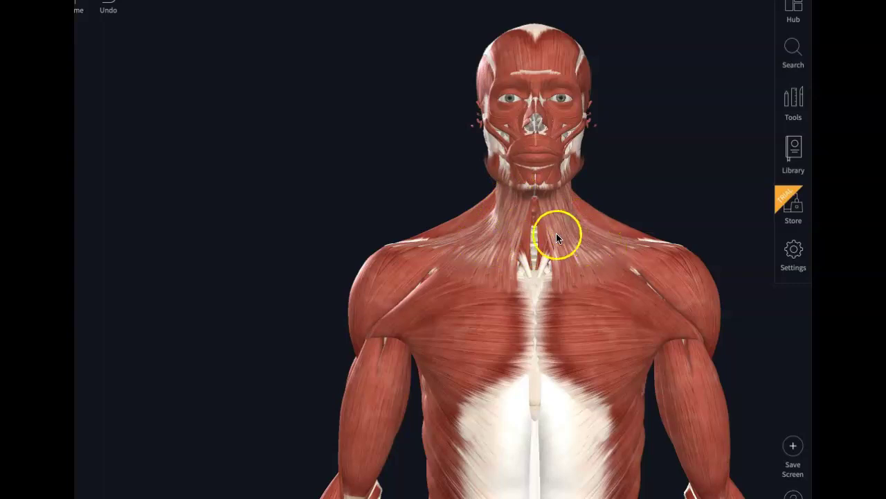
pyautogui.click(504, 216)
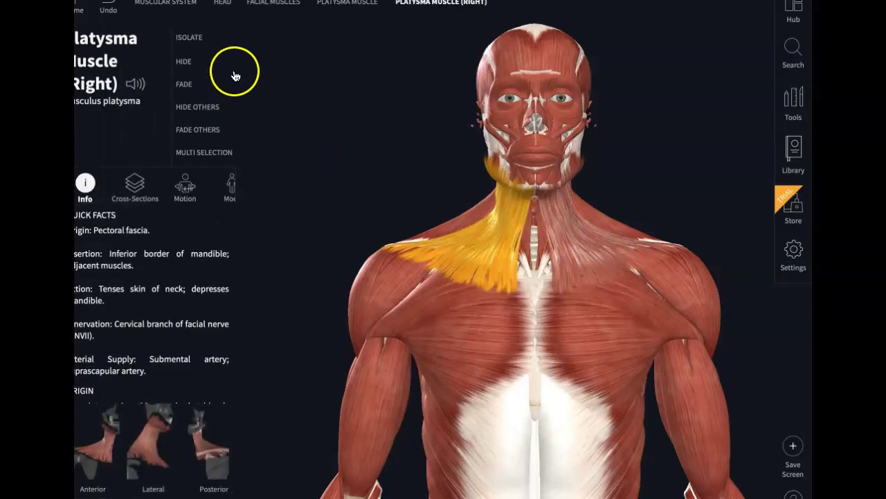
pyautogui.click(186, 61)
pyautogui.click(564, 222)
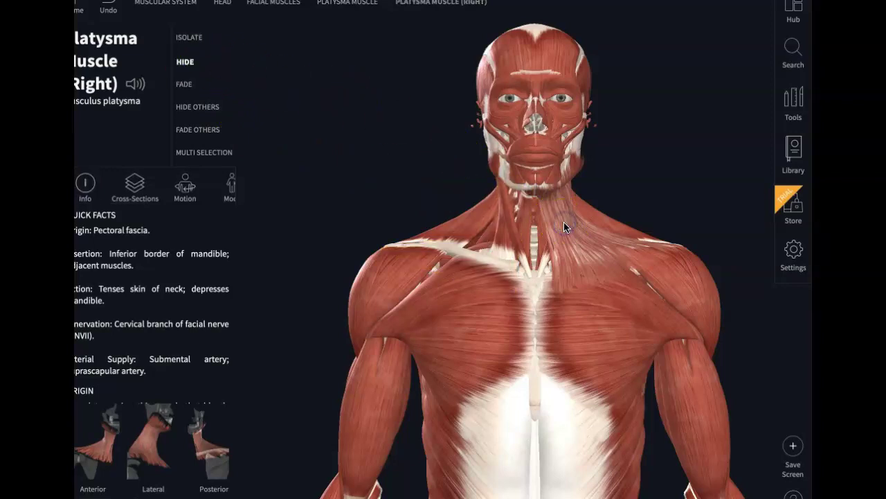
pyautogui.click(182, 63)
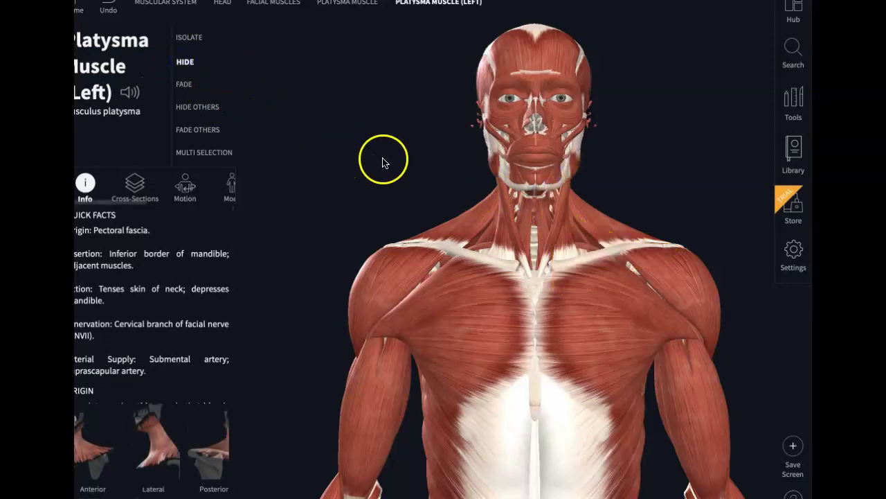
# Multi-select the clavicular and sternal heads of the sternocleidomastoid muscle on both the right and left sides
pyautogui.click(501, 240)
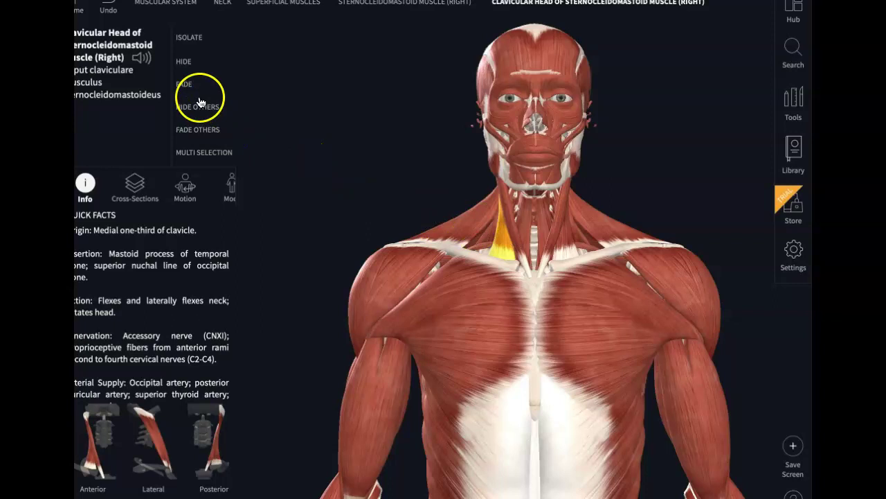
pyautogui.click(208, 152)
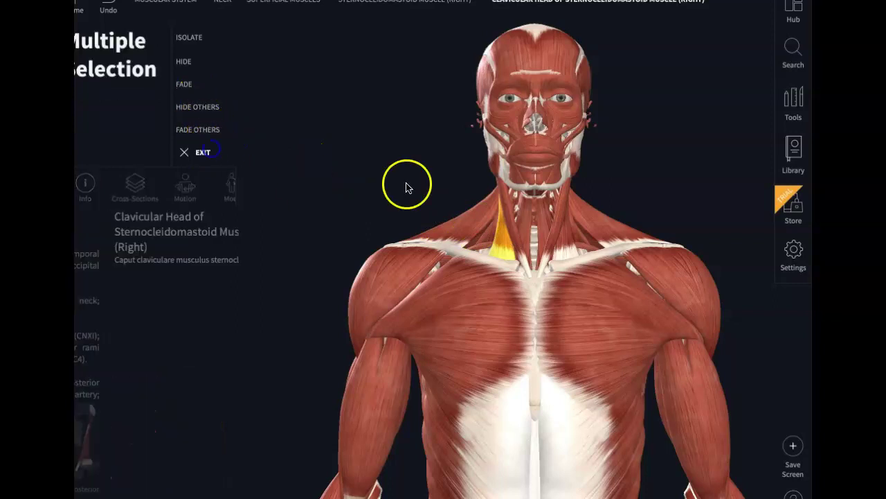
pyautogui.click(509, 227)
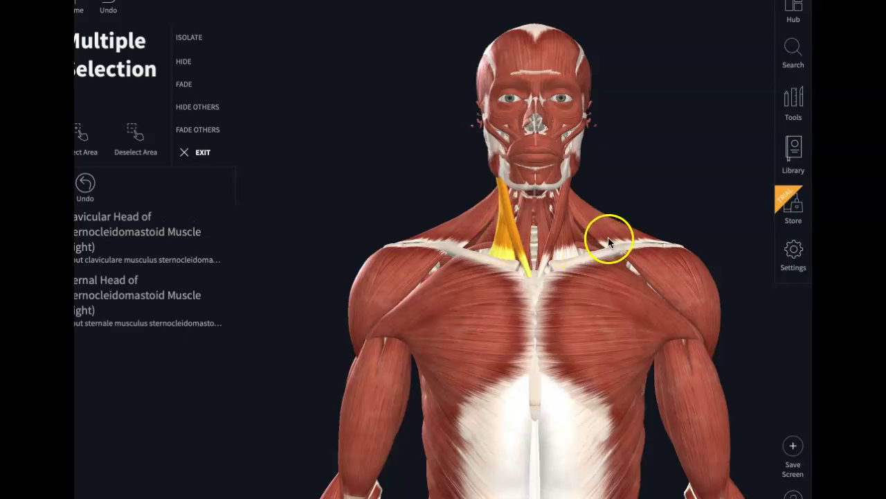
pyautogui.click(554, 239)
pyautogui.click(564, 241)
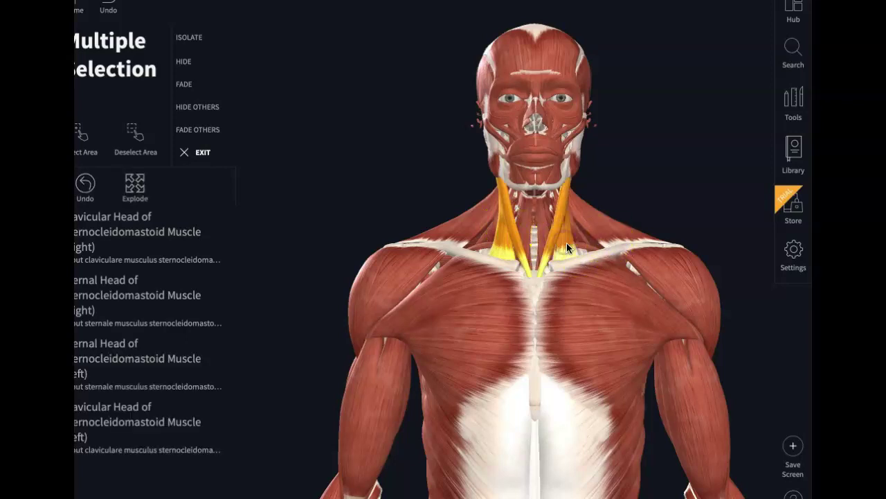
# Examine the attachments of the selected sternocleidomastoid heads at the sternum and clavicles from the front
pyautogui.click(516, 274)
pyautogui.click(559, 271)
pyautogui.click(481, 269)
pyautogui.click(545, 264)
pyautogui.scroll(5, 544, 260)
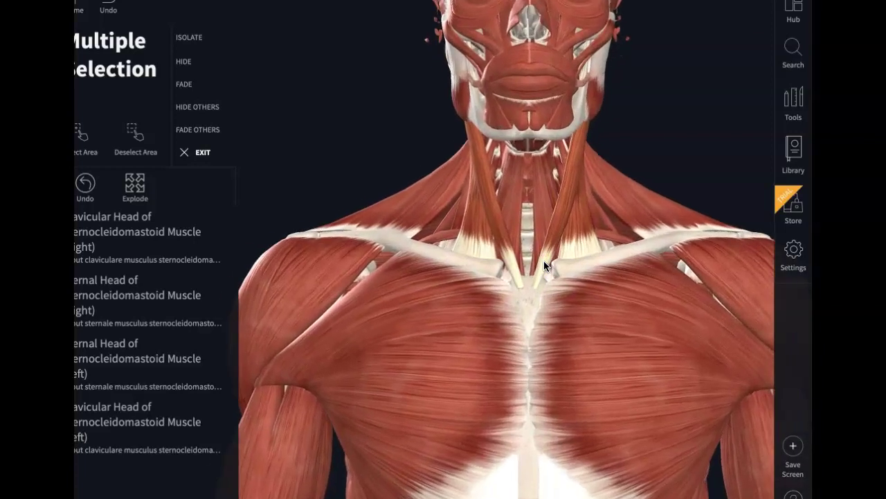
pyautogui.click(538, 257)
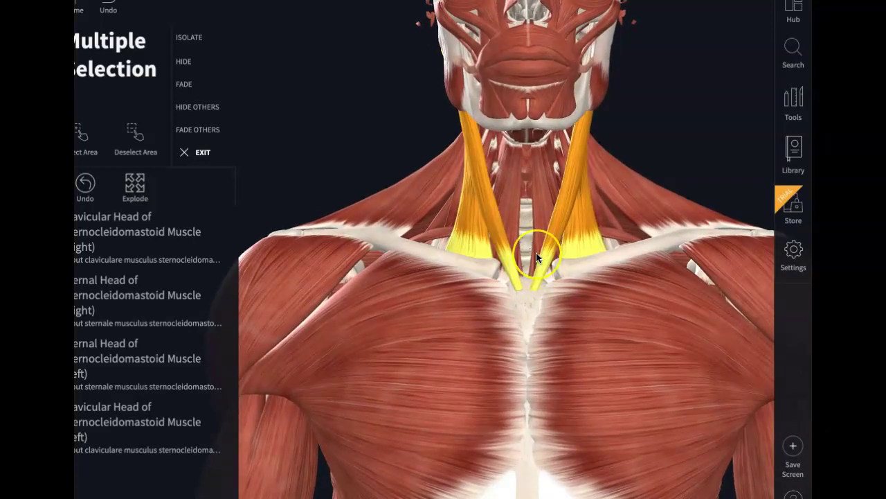
pyautogui.click(525, 224)
pyautogui.moveTo(525, 223); pyautogui.dragTo(526, 360)
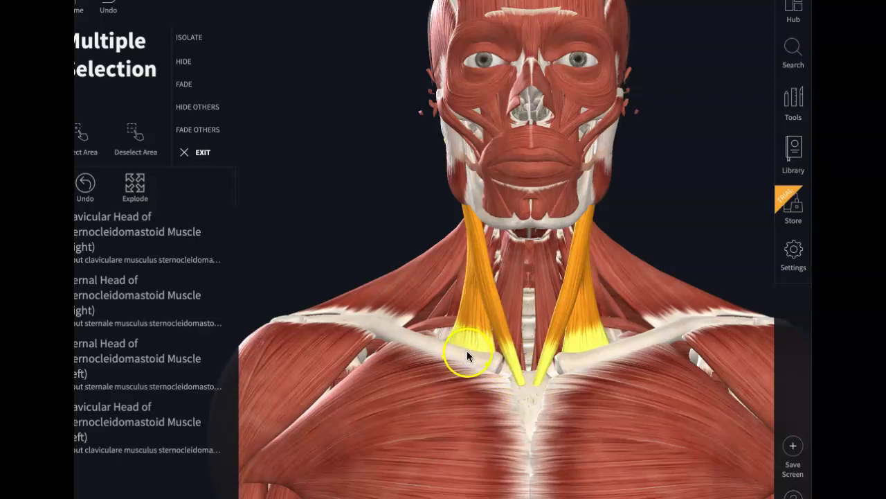
# Examine the right sternocleidomastoid from the side up to its attachment behind the ear, and return to the front view
pyautogui.moveTo(459, 347); pyautogui.dragTo(607, 350)
pyautogui.click(448, 161)
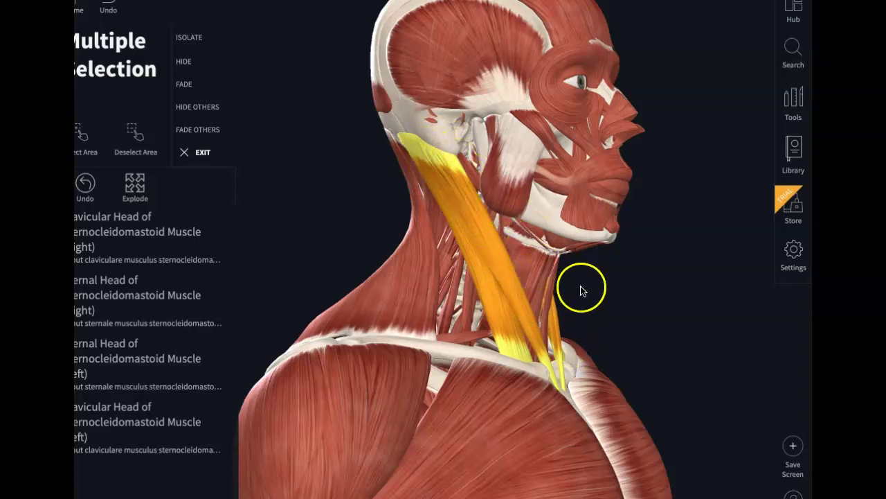
pyautogui.moveTo(581, 290); pyautogui.dragTo(551, 288, button='right')
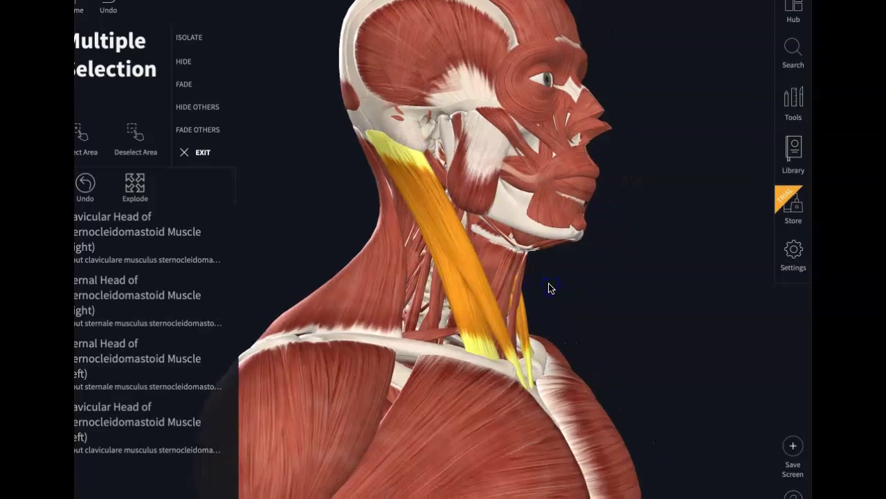
pyautogui.moveTo(576, 284); pyautogui.dragTo(487, 274)
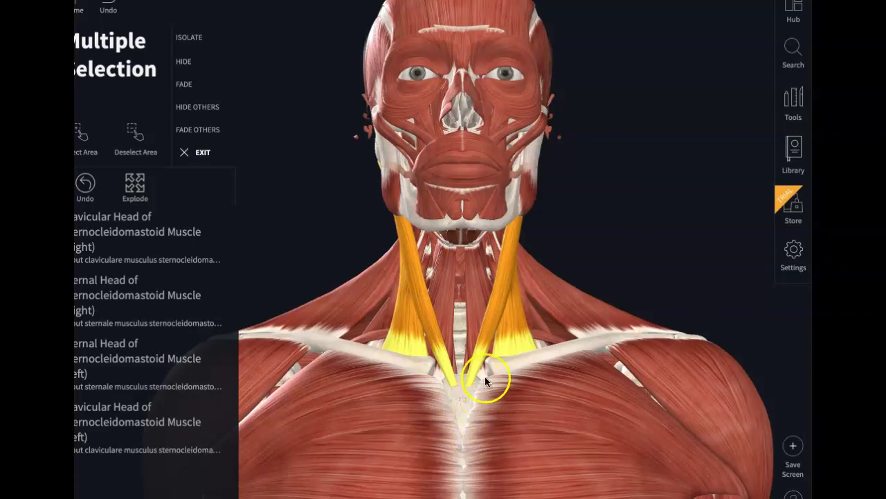
# Remove the left sternal and left clavicular heads of the sternocleidomastoid from the multiple selection
pyautogui.click(487, 348)
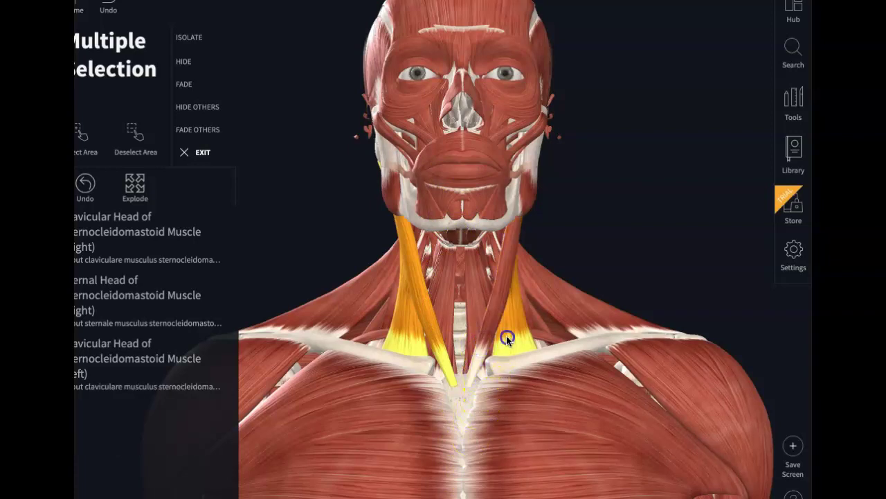
pyautogui.click(507, 336)
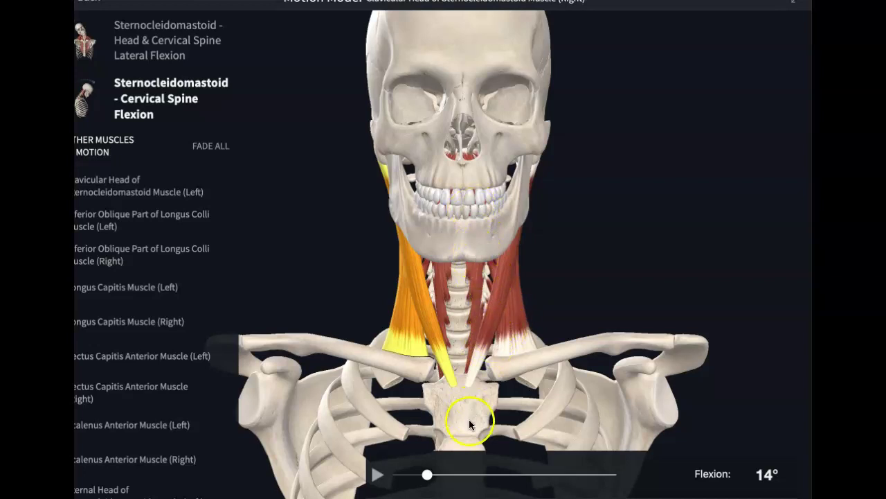
# Highlight individual heads of the left and right sternocleidomastoid in the cervical spine flexion motion model
pyautogui.click(516, 305)
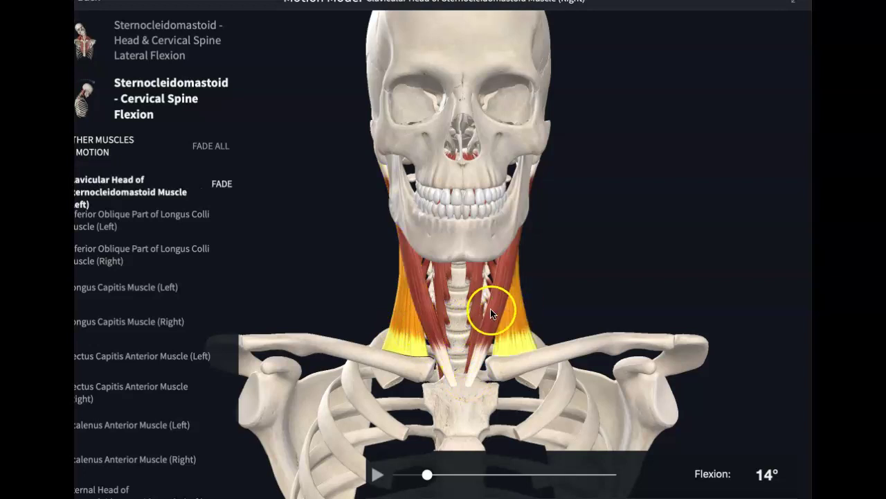
pyautogui.click(492, 310)
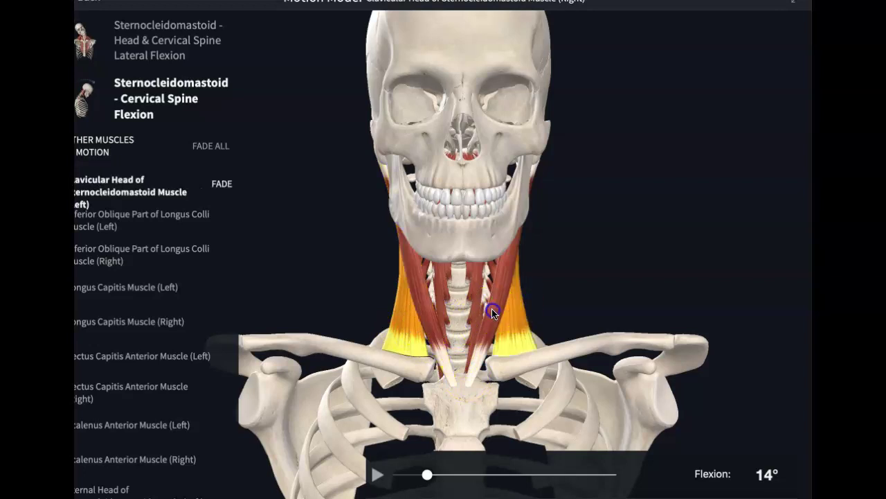
pyautogui.click(430, 321)
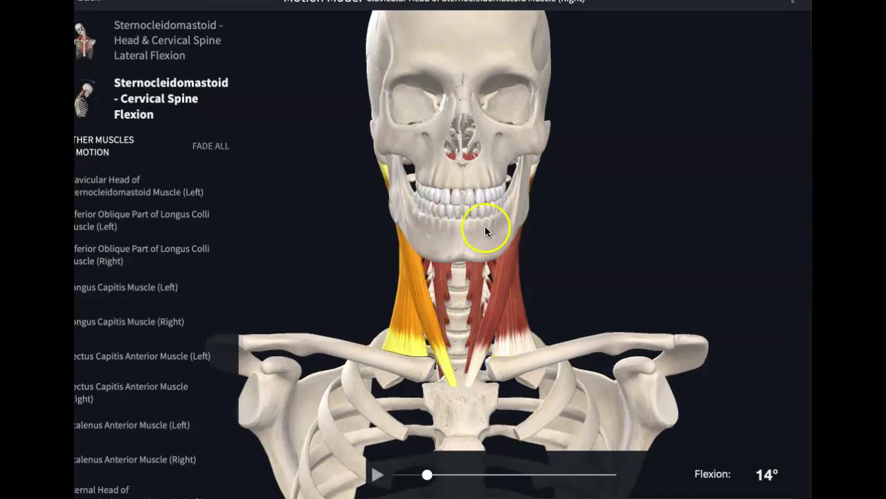
# Play the sternocleidomastoid's cervical spine flexion motion and its head and cervical spine rotation motion
pyautogui.click(377, 475)
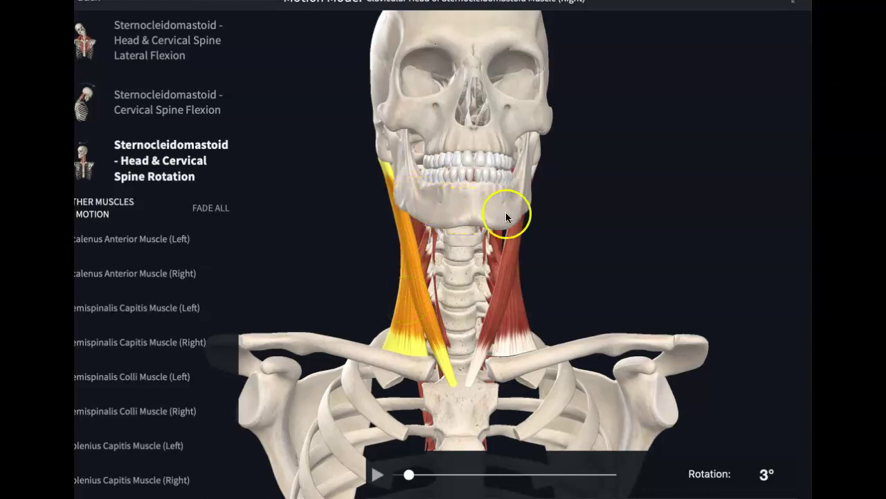
pyautogui.click(377, 474)
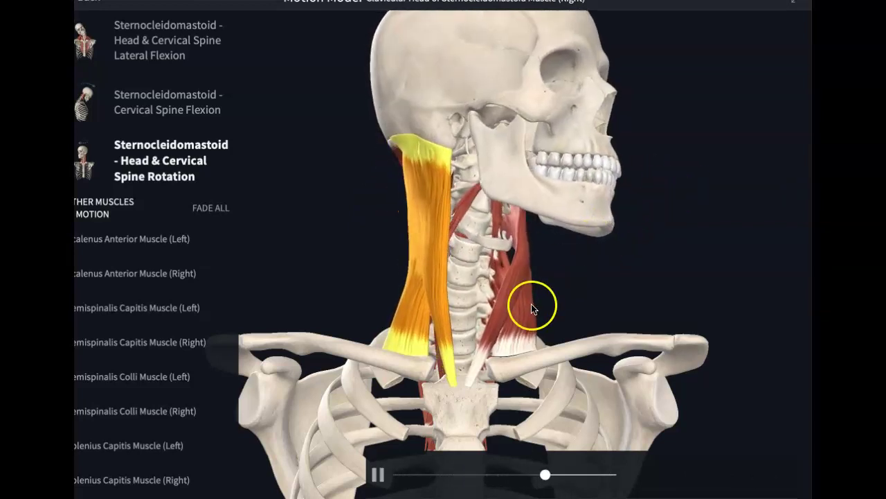
pyautogui.click(377, 475)
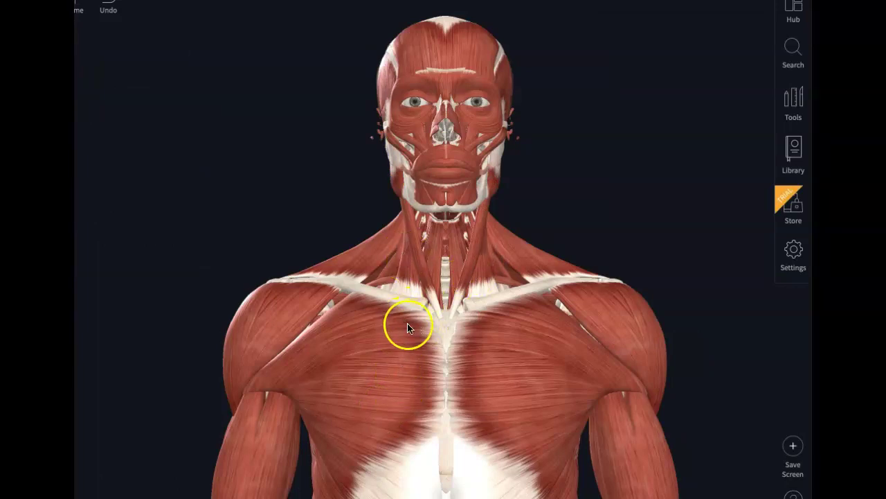
# Select the right splenius capitis muscle at the back of the neck and isolate it
pyautogui.moveTo(390, 333); pyautogui.dragTo(697, 358)
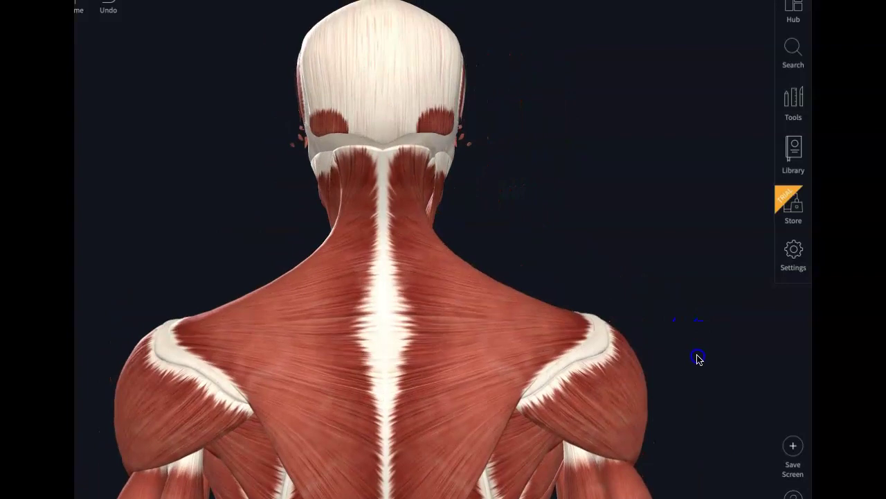
pyautogui.moveTo(435, 371); pyautogui.dragTo(492, 370)
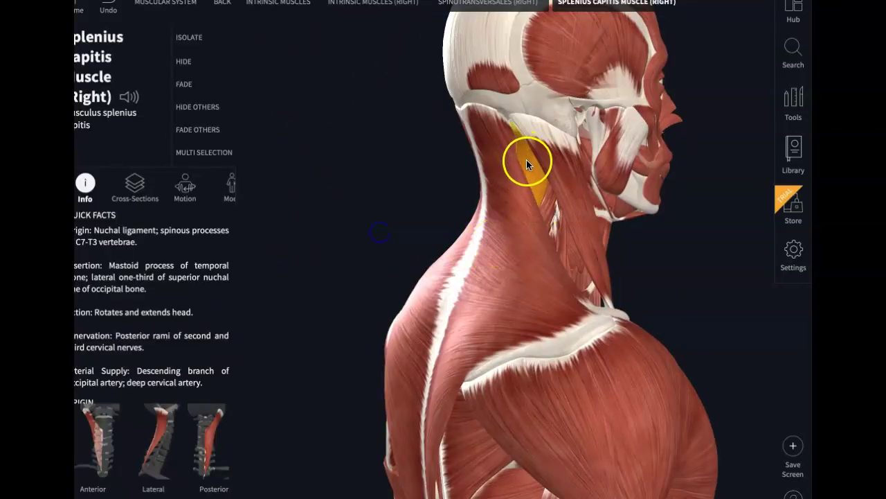
pyautogui.moveTo(507, 206); pyautogui.dragTo(610, 266)
pyautogui.moveTo(457, 372); pyautogui.dragTo(556, 271)
pyautogui.moveTo(438, 325); pyautogui.dragTo(453, 342)
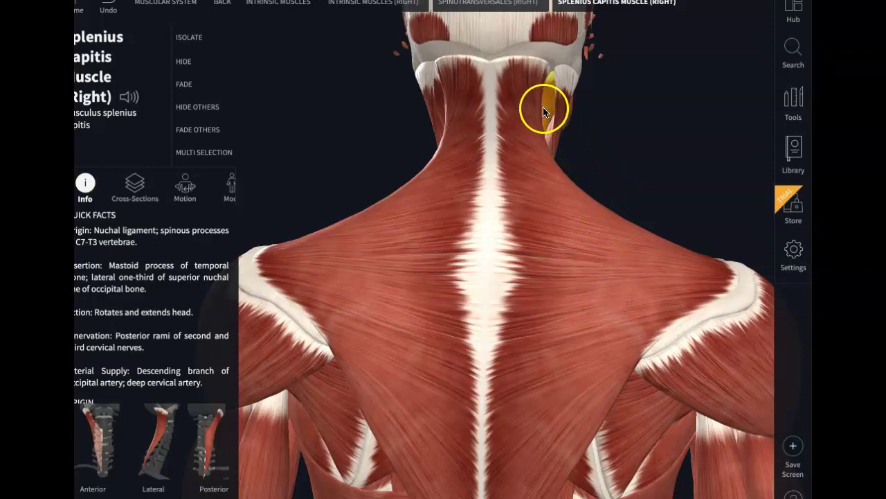
pyautogui.click(196, 40)
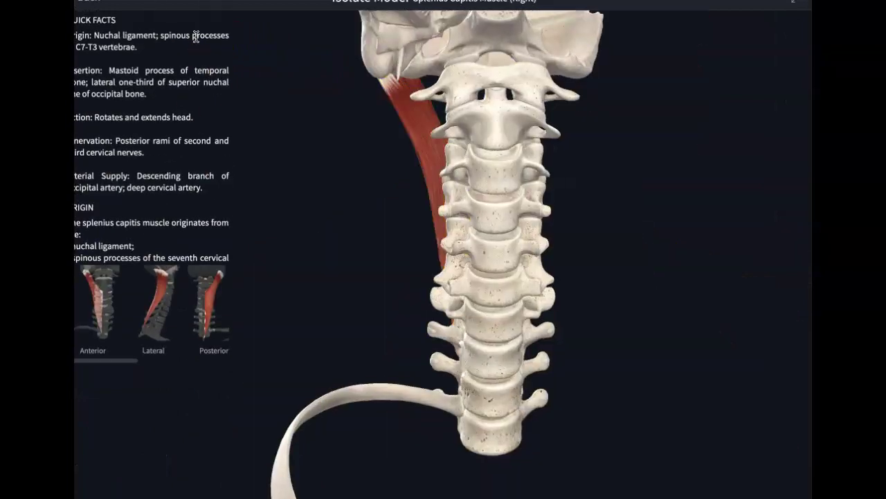
# Examine the isolated right splenius capitis from the back and side, from its spinal origin up to its insertion on the skull
pyautogui.moveTo(436, 307); pyautogui.dragTo(478, 317, button='right')
pyautogui.moveTo(478, 317); pyautogui.dragTo(706, 320)
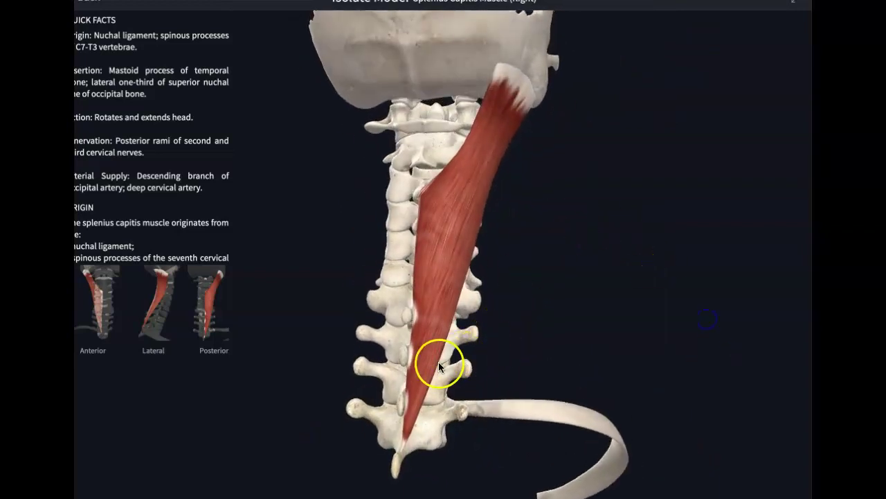
pyautogui.moveTo(408, 376); pyautogui.dragTo(457, 379, button='right')
pyautogui.moveTo(477, 336); pyautogui.dragTo(488, 344, button='right')
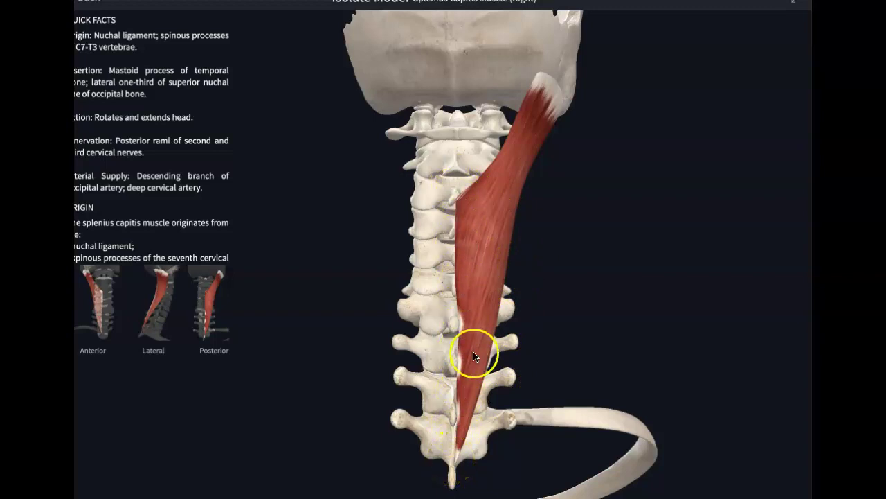
pyautogui.moveTo(475, 339); pyautogui.dragTo(387, 343)
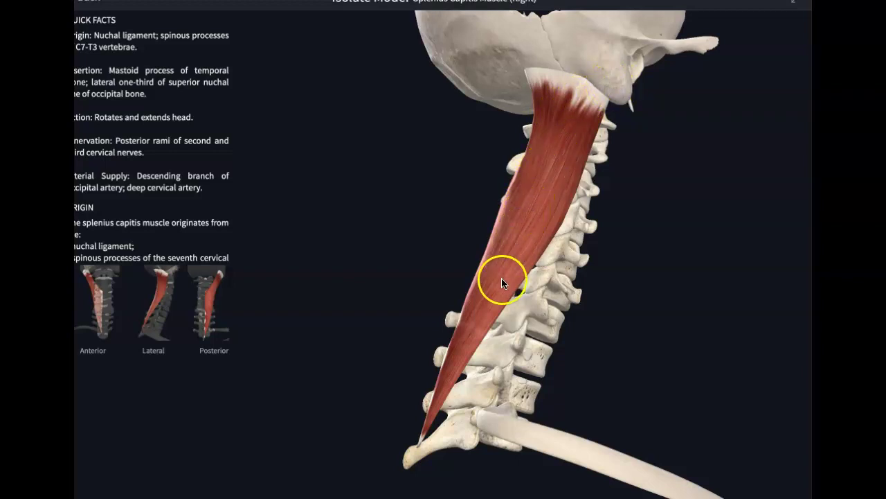
pyautogui.moveTo(434, 421); pyautogui.dragTo(533, 431)
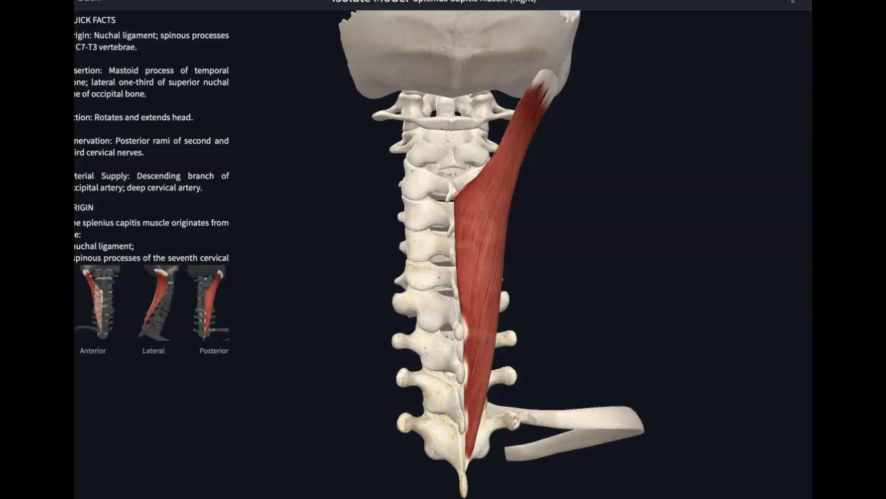
# Play the splenius capitis head and cervical spine rotation motion, viewing it from behind alongside the highlighted left sternocleidomastoid
pyautogui.click(378, 476)
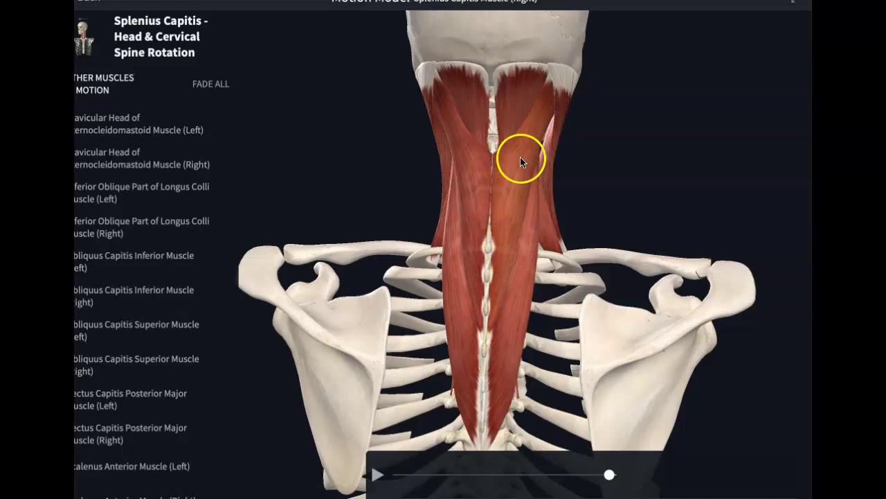
pyautogui.click(377, 475)
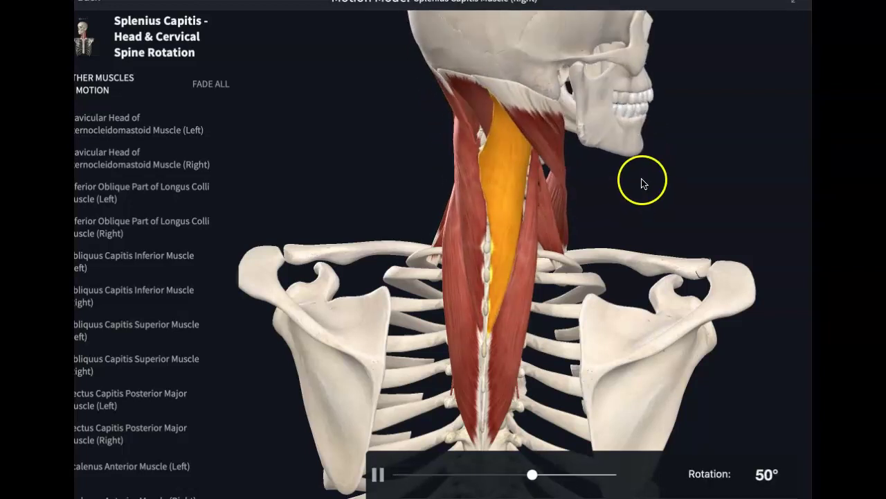
pyautogui.click(377, 476)
pyautogui.click(379, 476)
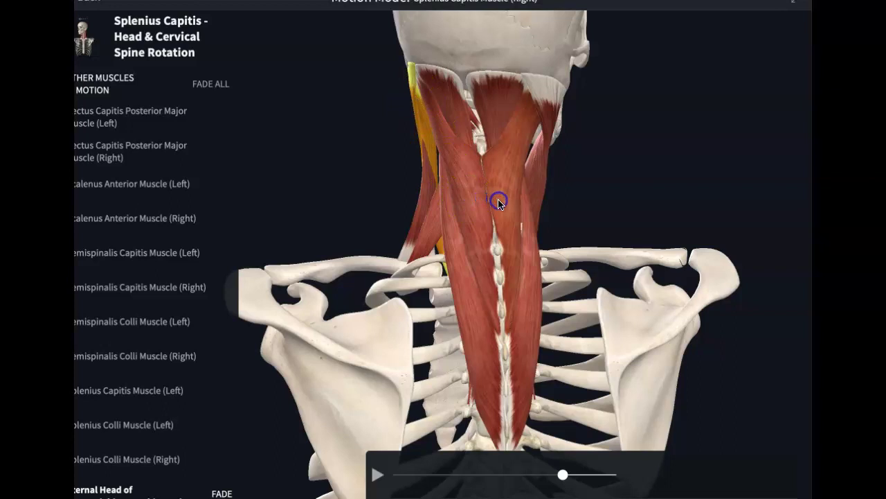
pyautogui.moveTo(392, 297)
pyautogui.mouseDown()
pyautogui.moveTo(455, 300)
pyautogui.moveTo(388, 296)
pyautogui.mouseUp()
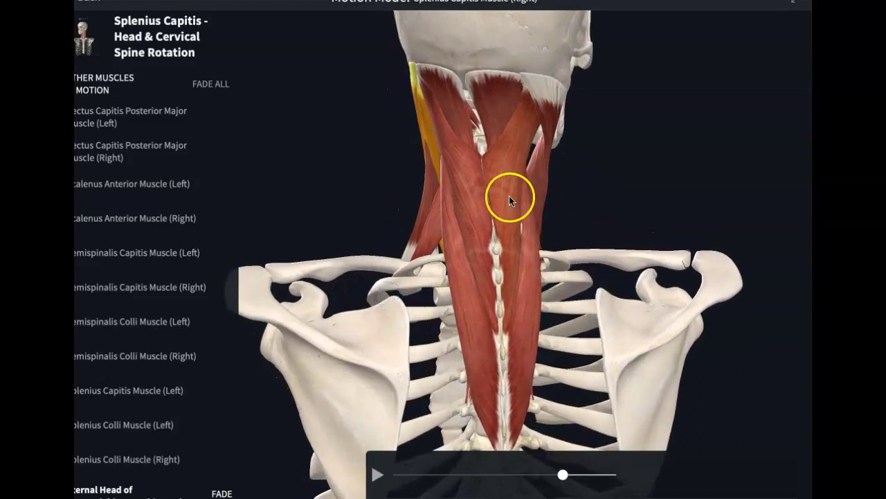
pyautogui.click(381, 475)
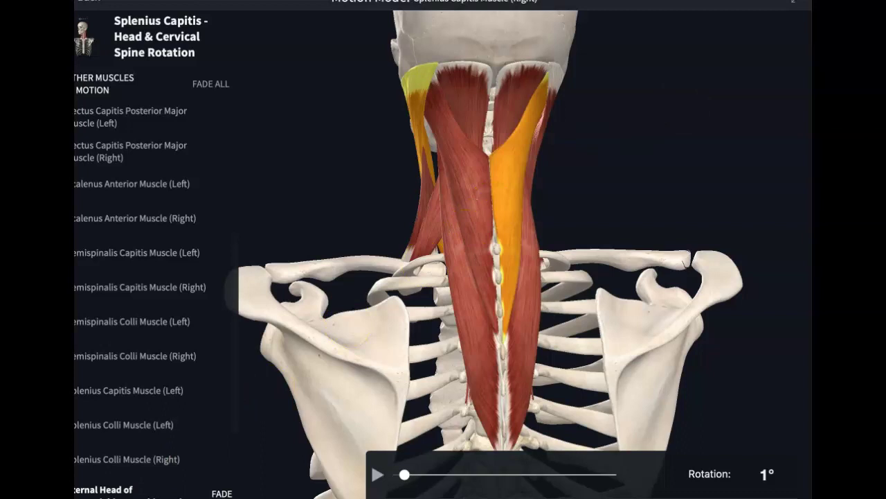
# Play the splenius capitis cervical spine extension and hyperextension motion
pyautogui.scroll(-3, 229, 290)
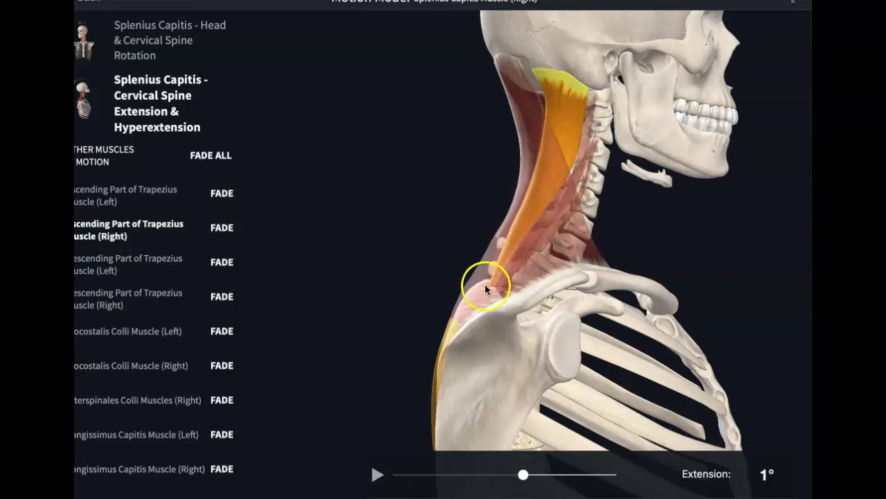
pyautogui.click(376, 475)
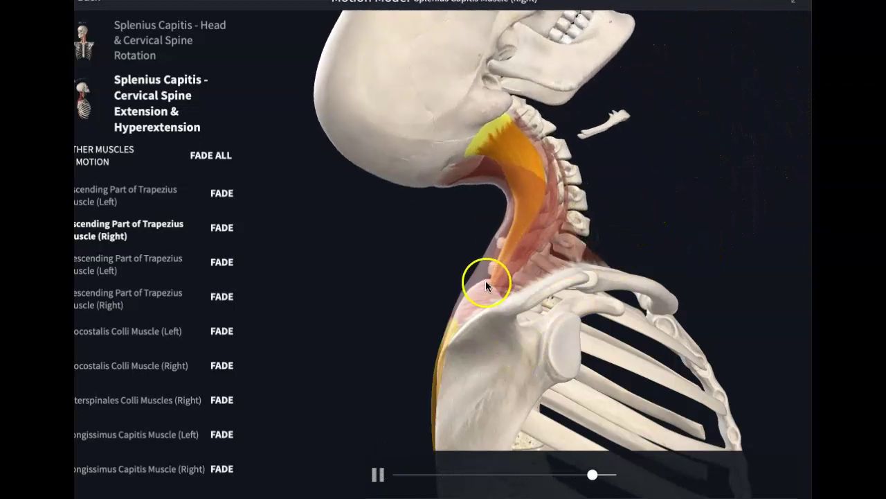
pyautogui.click(606, 124)
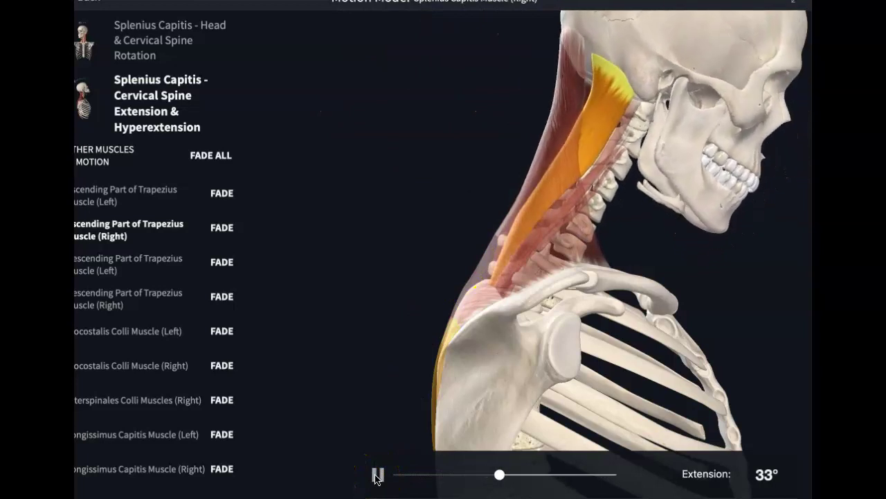
pyautogui.click(378, 476)
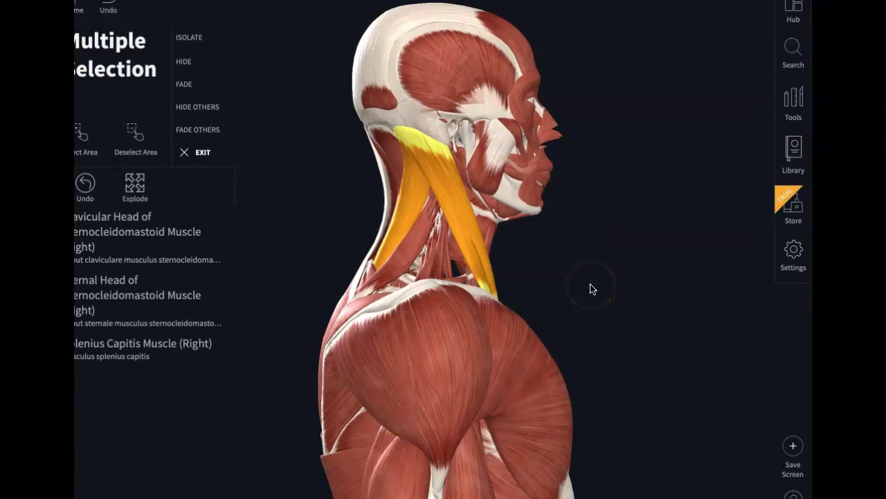
# Compare the highlighted right sternocleidomastoid heads and right splenius capitis on the full muscle model from the side and slightly in front
pyautogui.click(567, 263)
pyautogui.moveTo(513, 302); pyautogui.dragTo(469, 295)
pyautogui.click(430, 223)
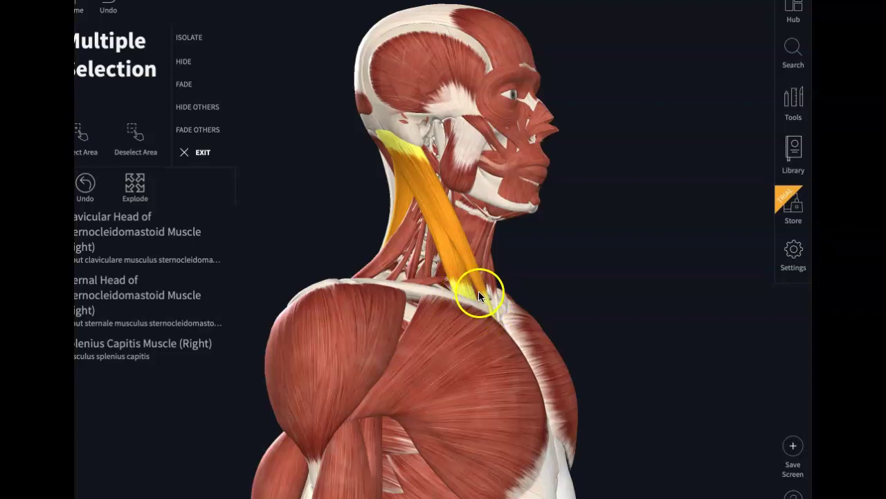
pyautogui.moveTo(410, 311); pyautogui.dragTo(451, 307)
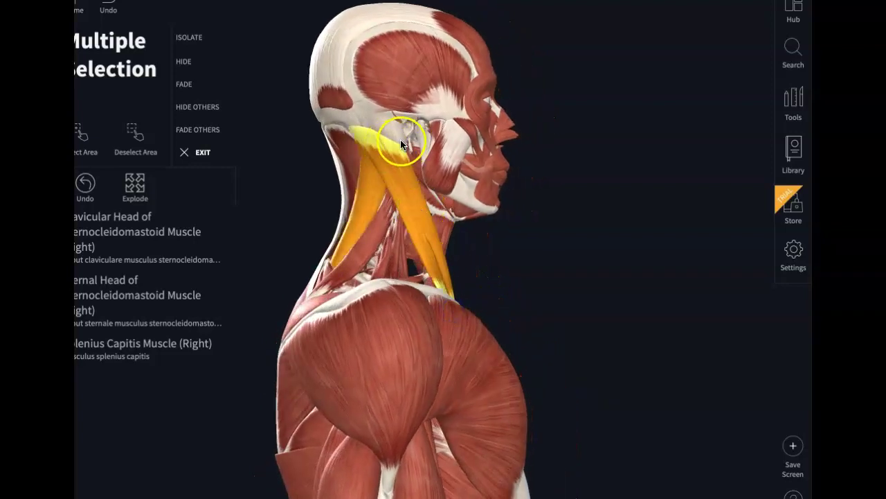